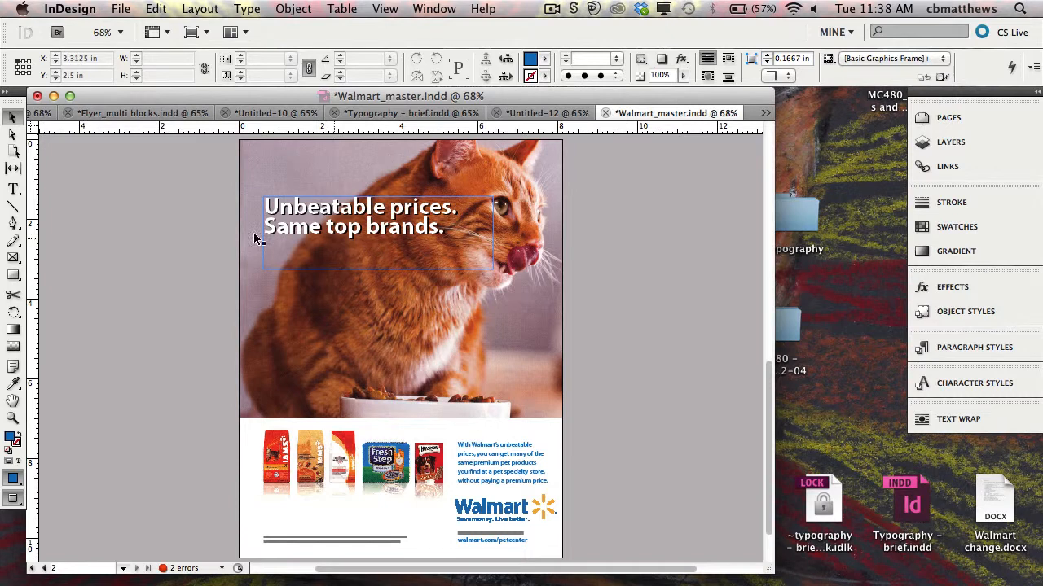
# Insert paragraph breaks before "prices." and before "brands." in the headline over the cat photo
pyautogui.click(14, 188)
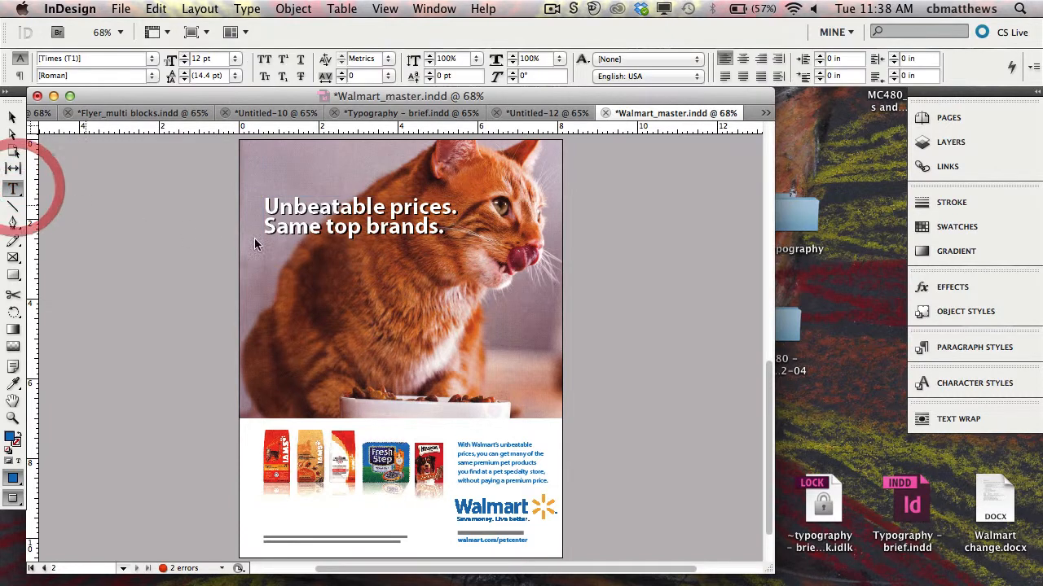
pyautogui.click(390, 207)
pyautogui.press('Return')
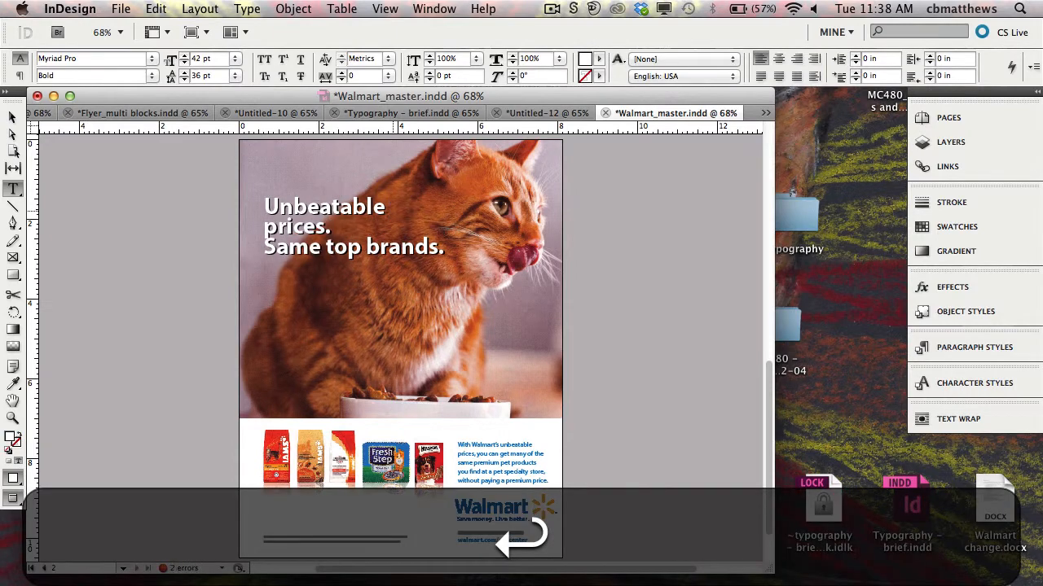
pyautogui.click(365, 249)
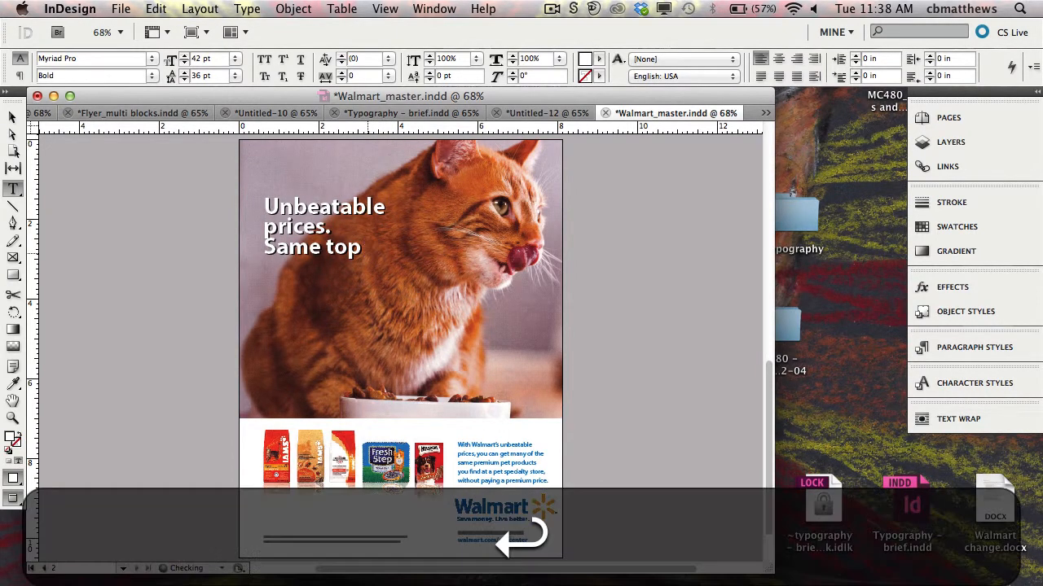
pyautogui.press('Return')
# Extend the headline's text frame downward to a height of about 3.35 in and deselect it
pyautogui.click(13, 117)
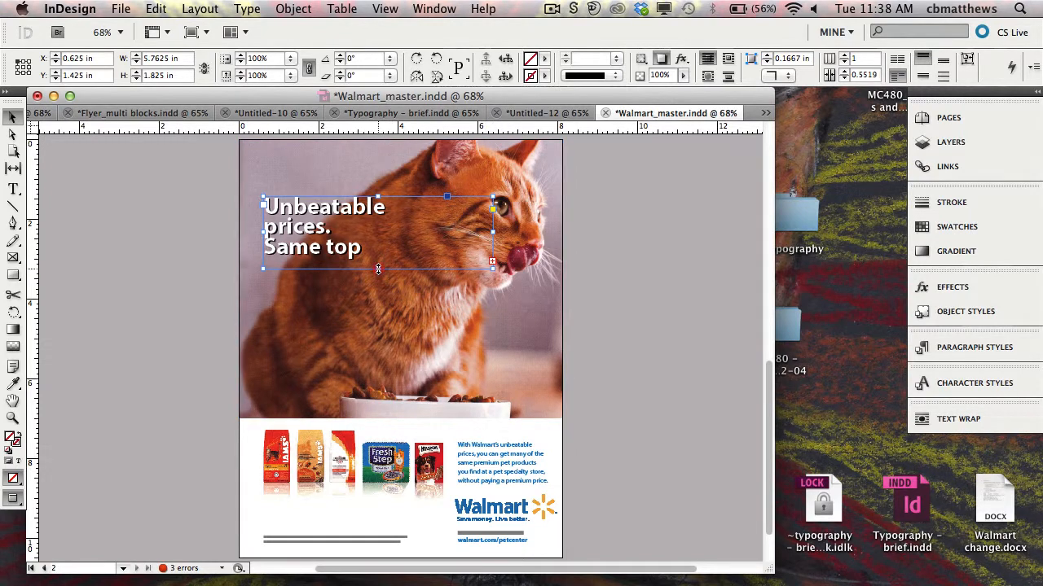
pyautogui.moveTo(378, 269); pyautogui.dragTo(378, 292)
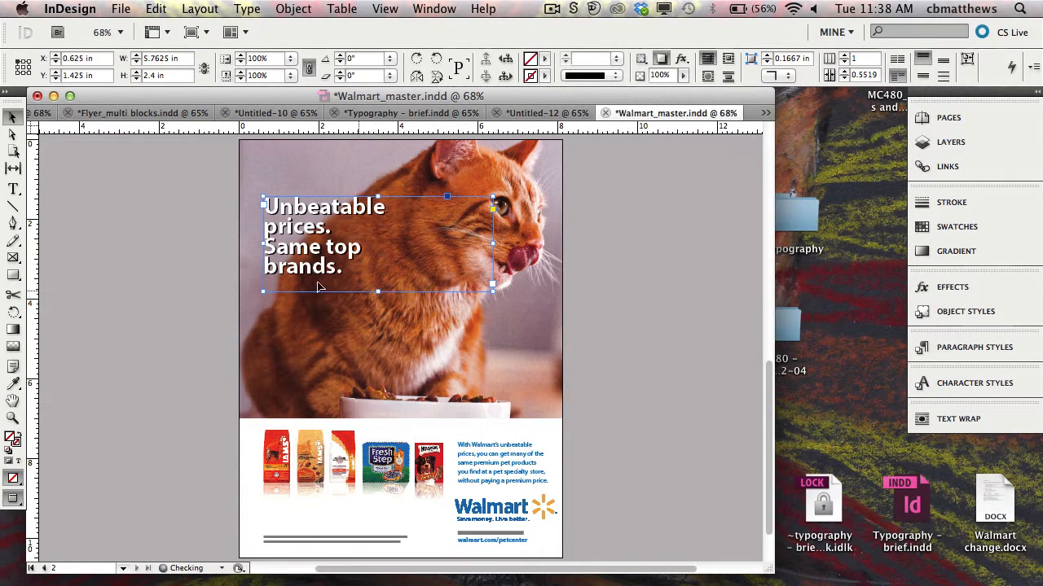
pyautogui.click(191, 254)
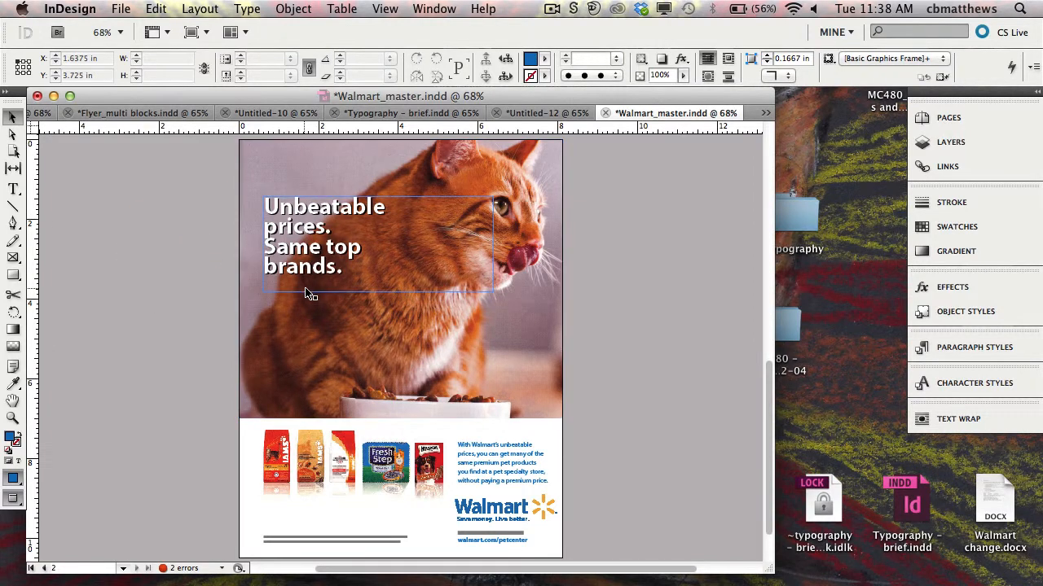
pyautogui.click(375, 262)
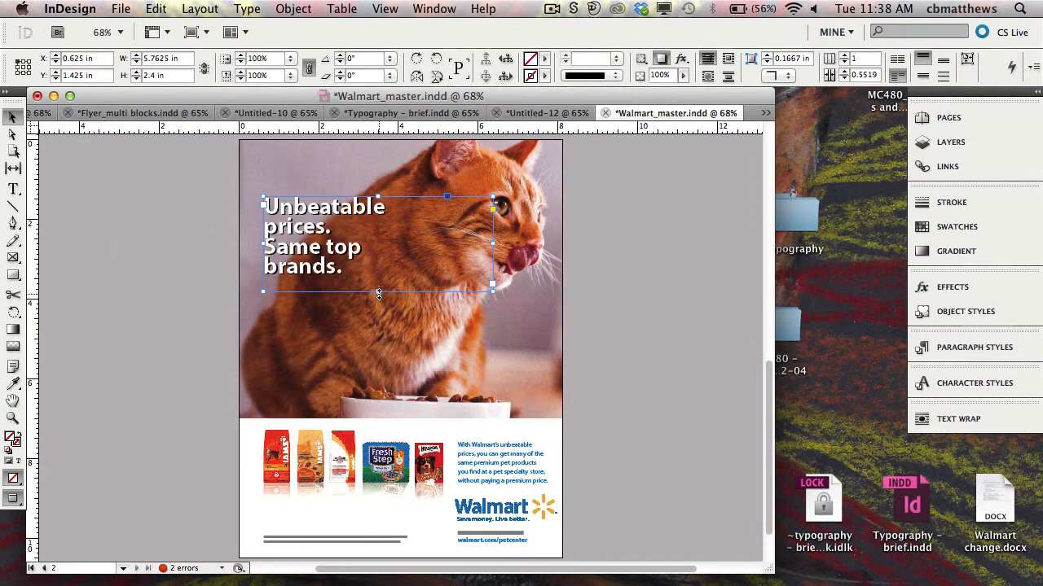
pyautogui.moveTo(378, 293); pyautogui.dragTo(378, 330)
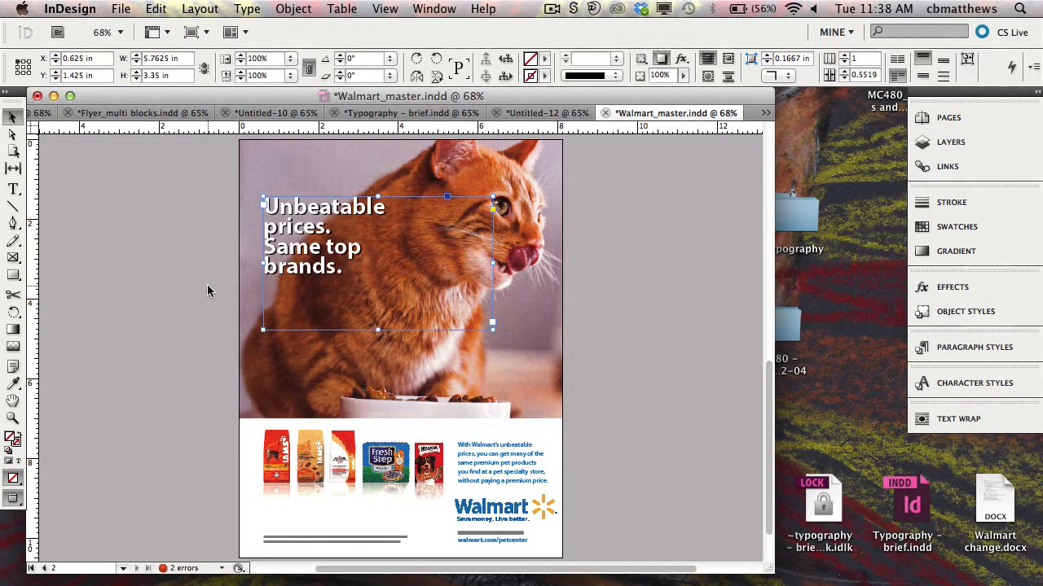
pyautogui.click(207, 281)
# Try separating the two headline sentences with an empty paragraph before "Same top", and remove it again
pyautogui.click(13, 189)
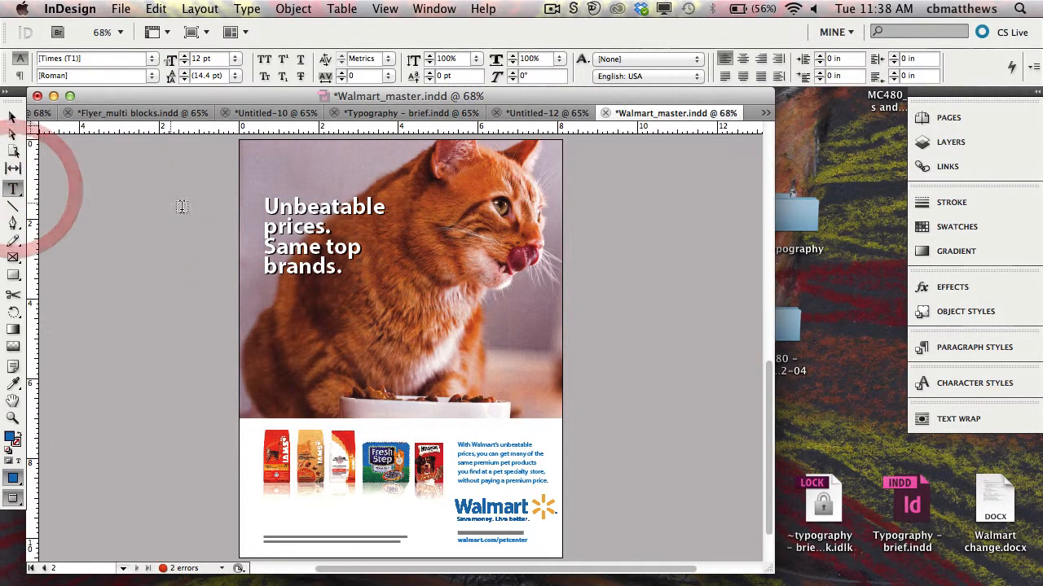
pyautogui.click(269, 250)
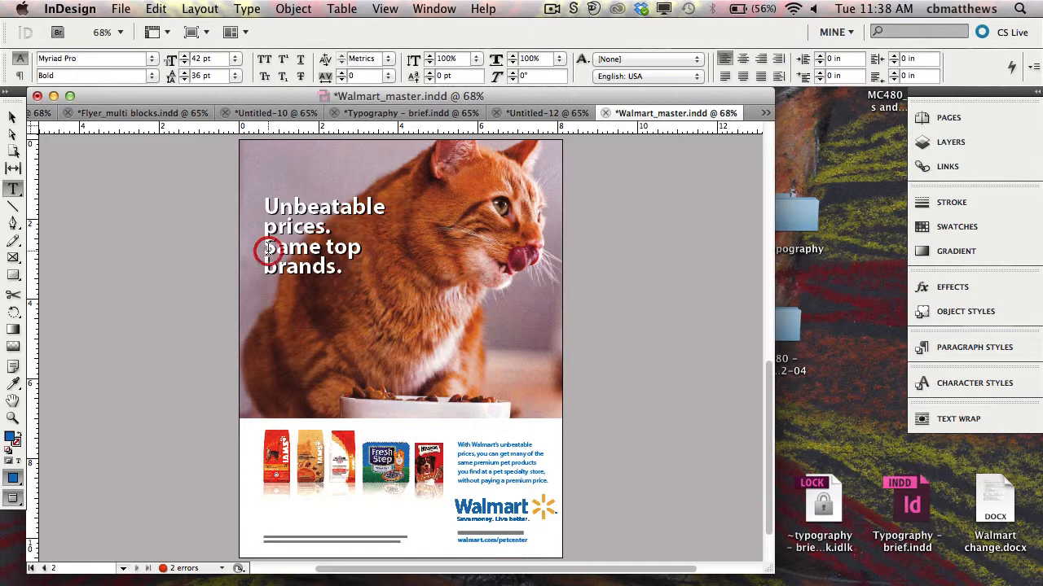
pyautogui.press('Return')
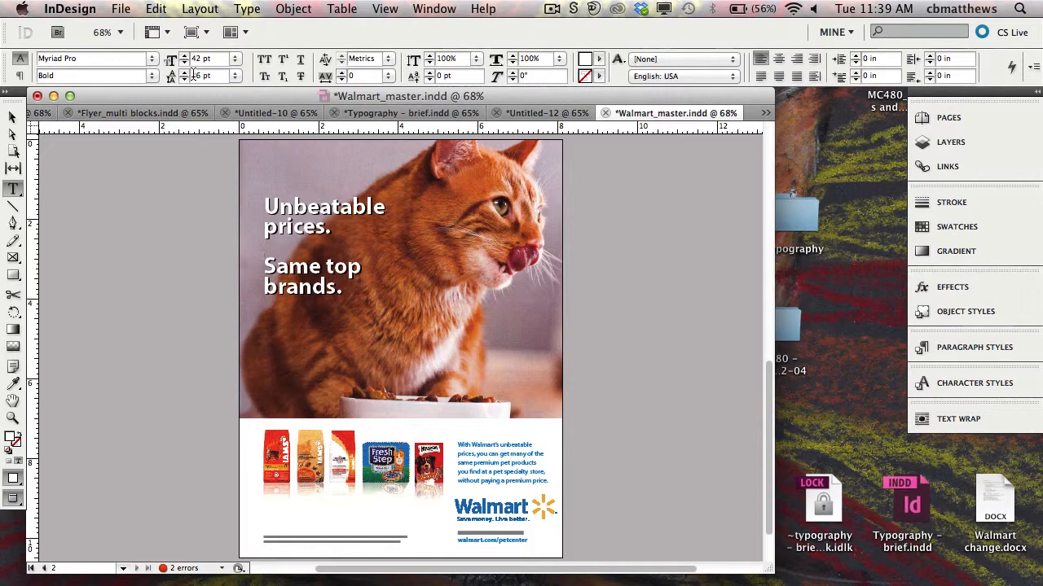
pyautogui.press('BackSpace')
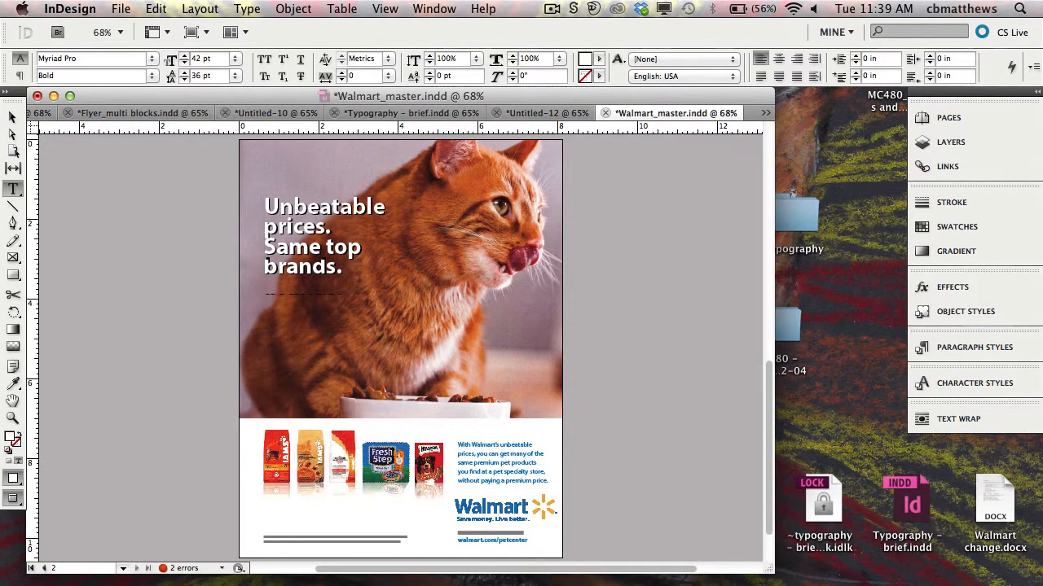
# Show the paragraph formatting controls and set the space after all of the headline's paragraphs to 1 pica (1p)
pyautogui.click(18, 75)
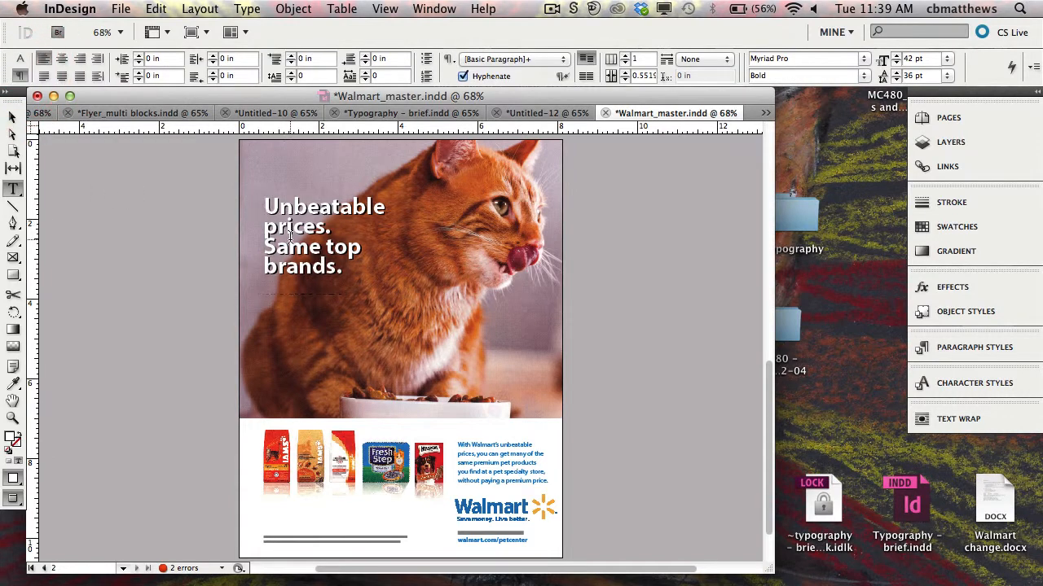
pyautogui.tripleClick(266, 250)
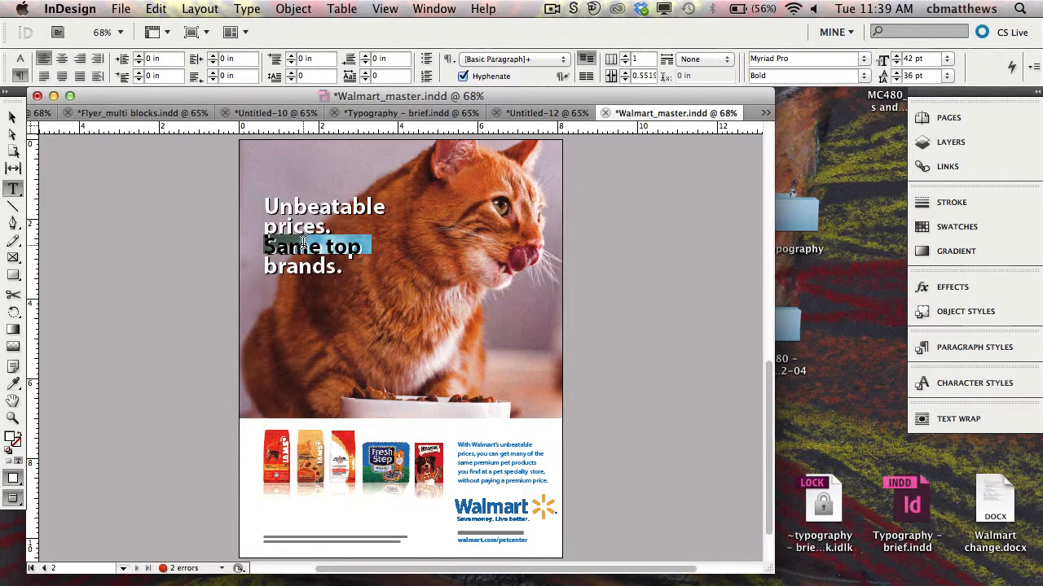
pyautogui.click(302, 241)
pyautogui.press('super+a')
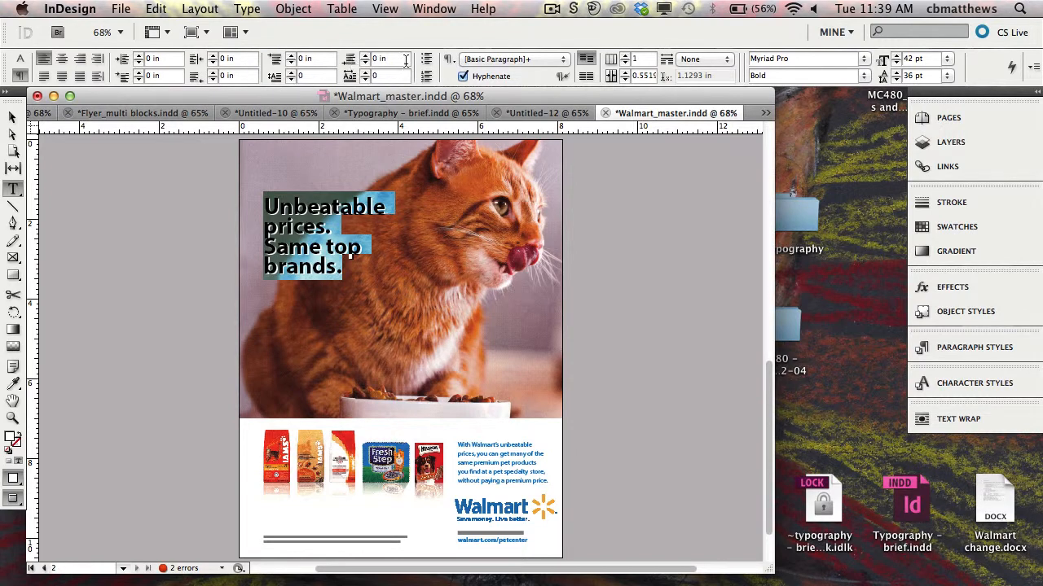
pyautogui.moveTo(398, 59); pyautogui.dragTo(363, 61)
pyautogui.write('1p')
pyautogui.press('Return')
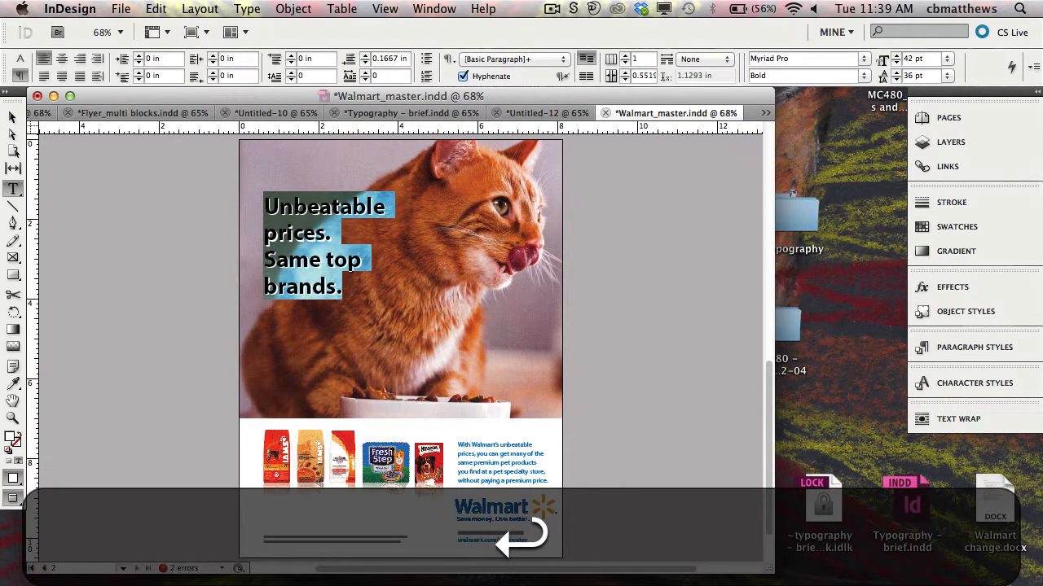
pyautogui.click(13, 119)
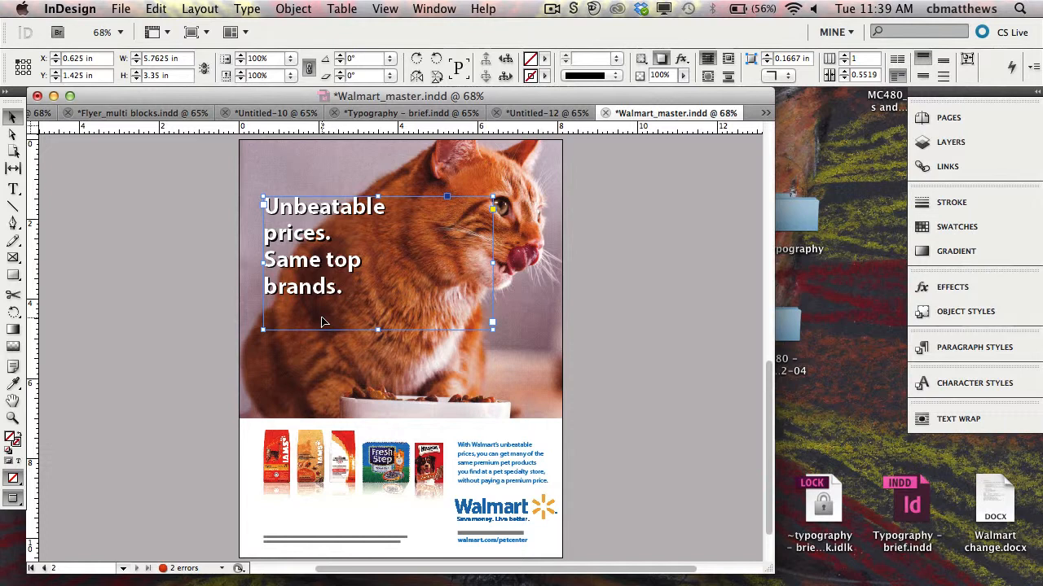
# Remove the paragraph breaks before "prices." and "brands." so each headline sentence is one paragraph
pyautogui.click(16, 189)
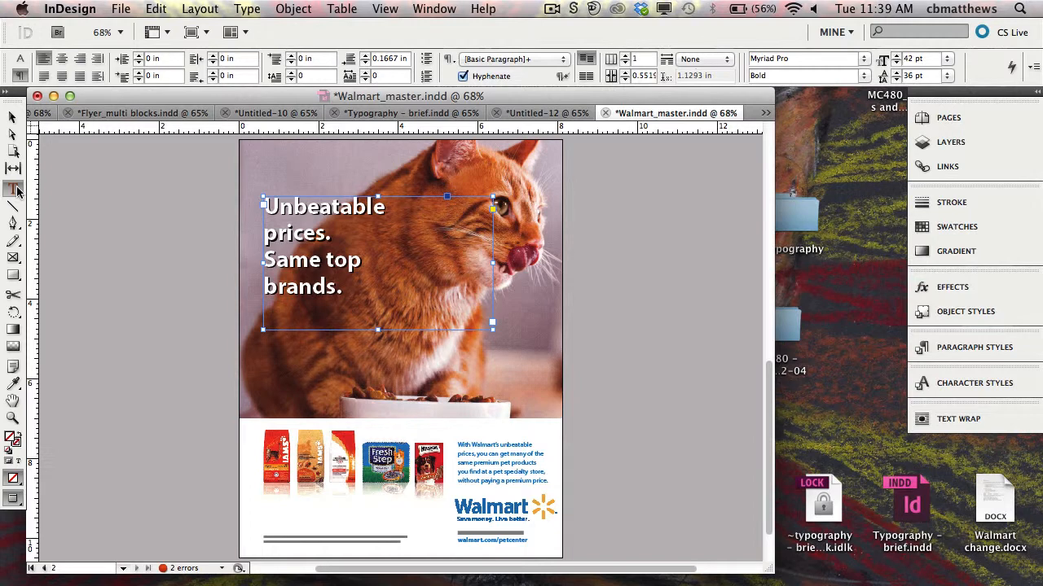
pyautogui.click(266, 237)
pyautogui.press('BackSpace')
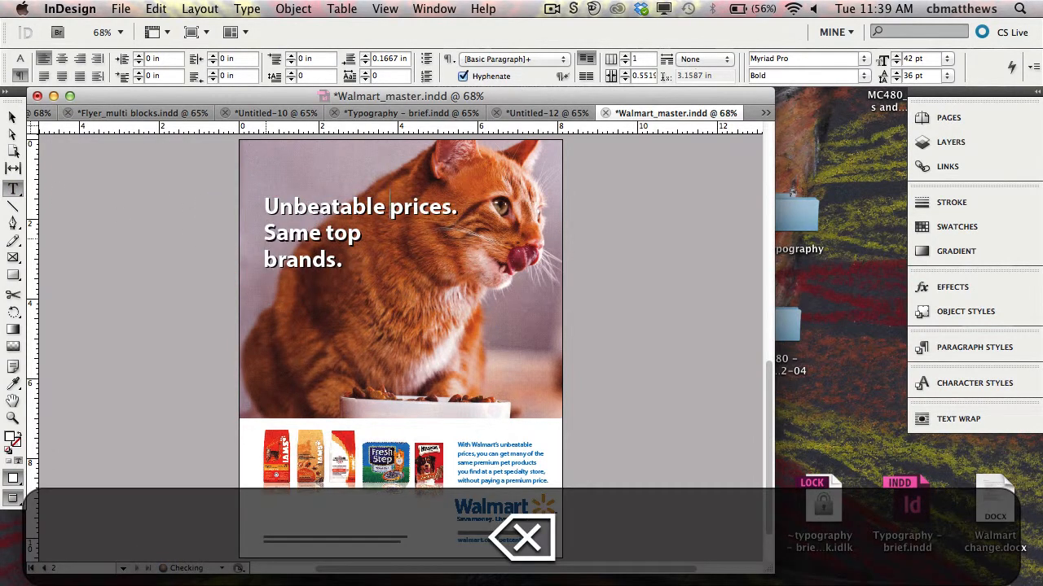
pyautogui.click(264, 259)
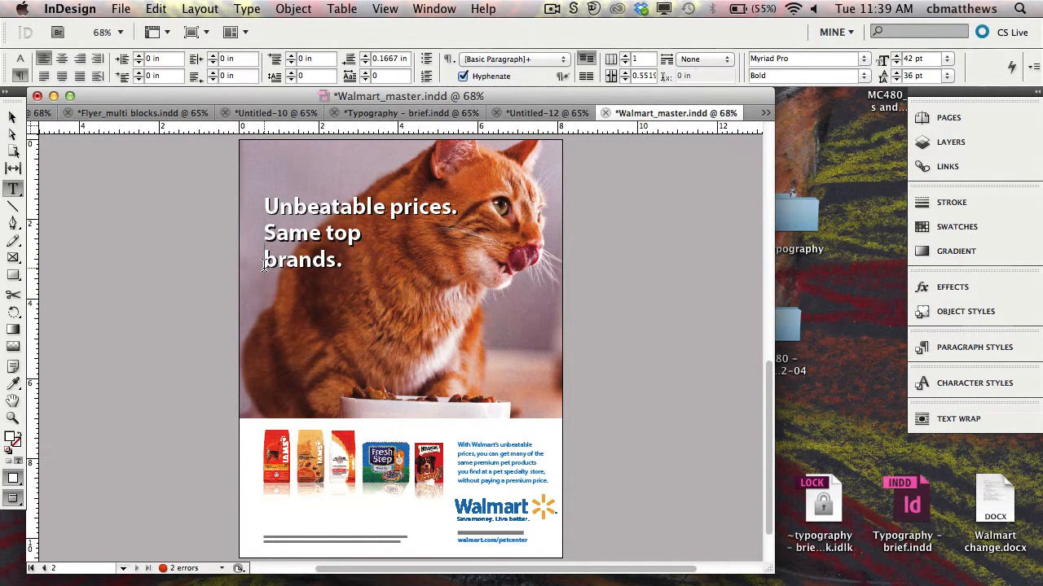
pyautogui.press('BackSpace')
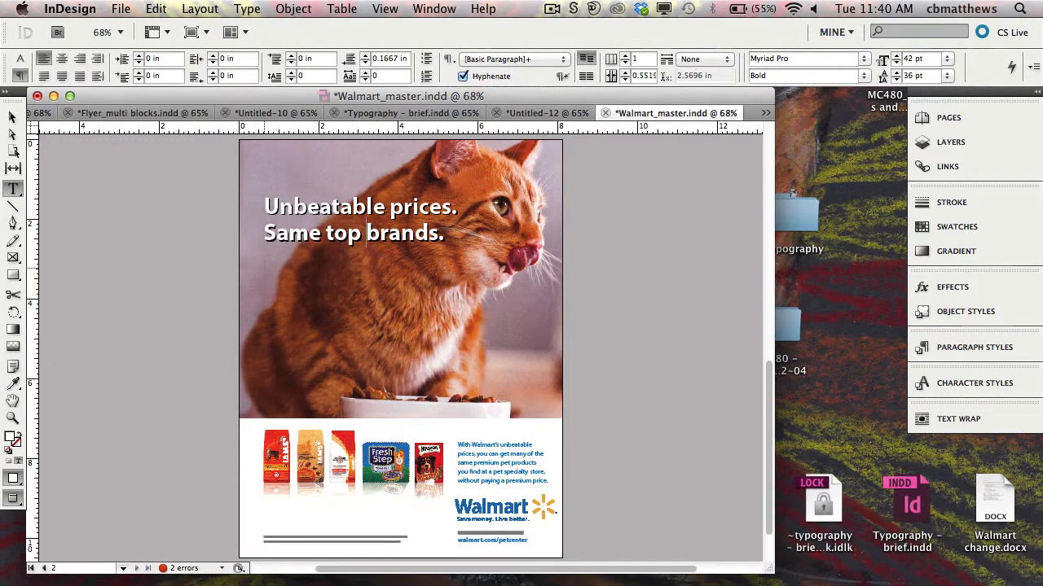
# Insert soft line breaks before "brands." and before "prices." in the headline, and deselect the frame
pyautogui.press('shift')
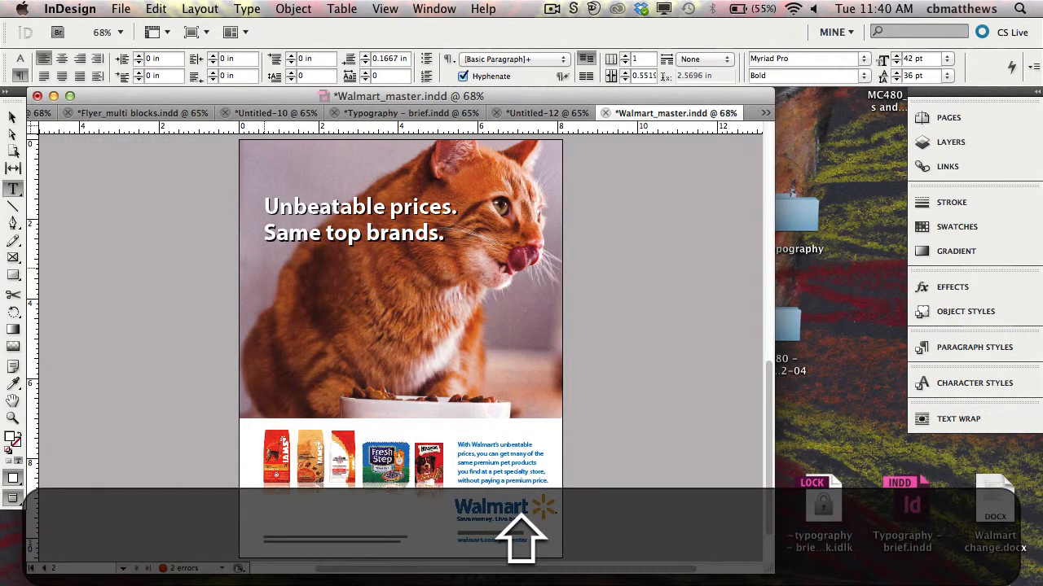
pyautogui.hotkey('shift', 'Return')
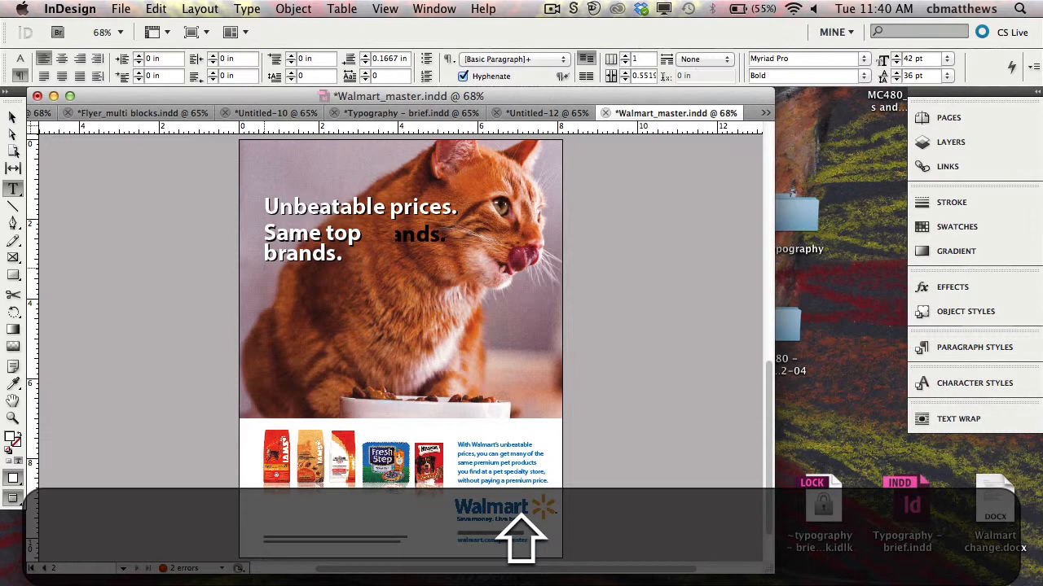
pyautogui.click(392, 210)
pyautogui.hotkey('shift', 'Return')
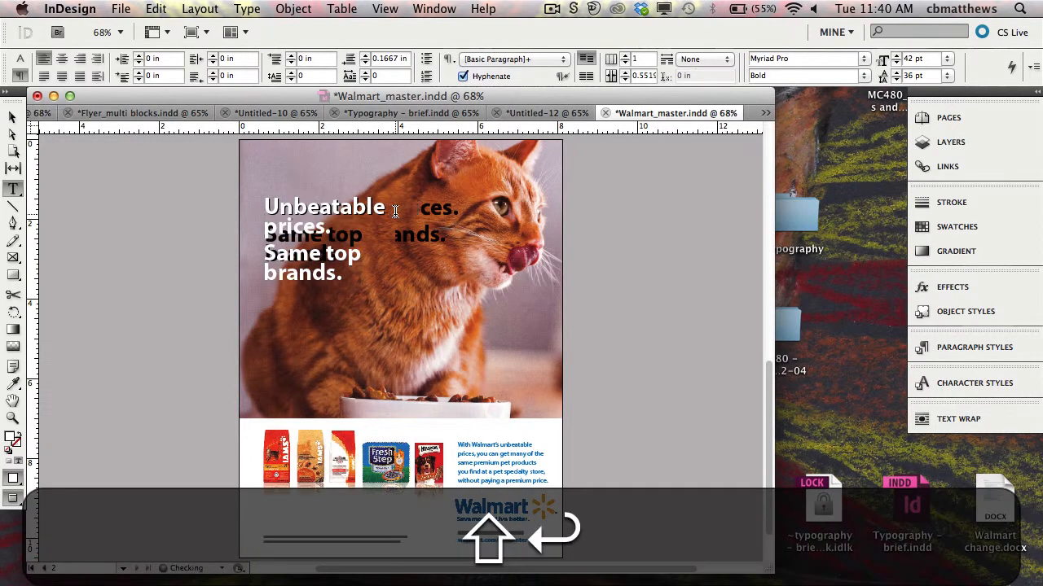
pyautogui.click(12, 119)
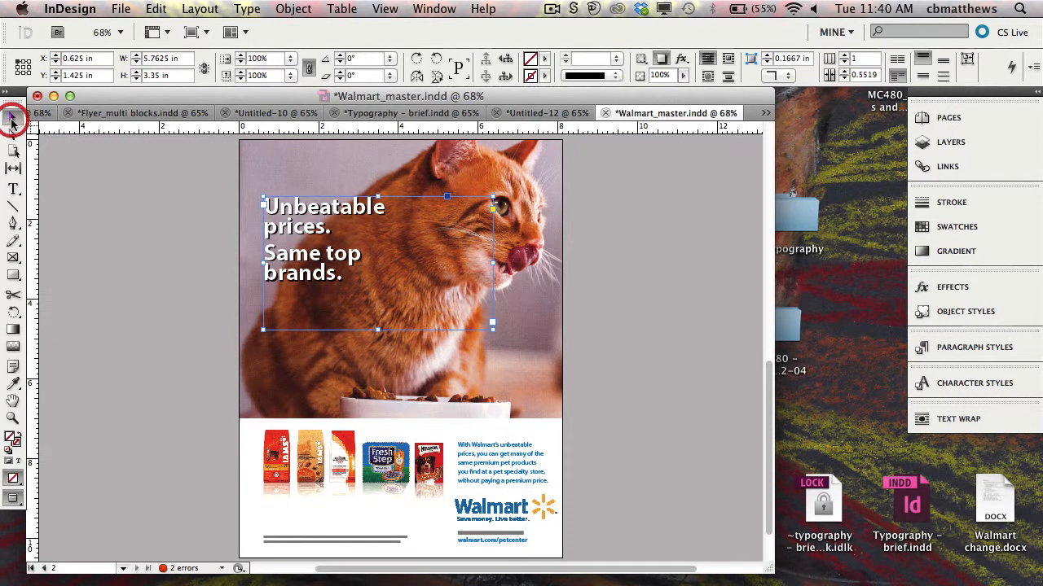
pyautogui.click(216, 212)
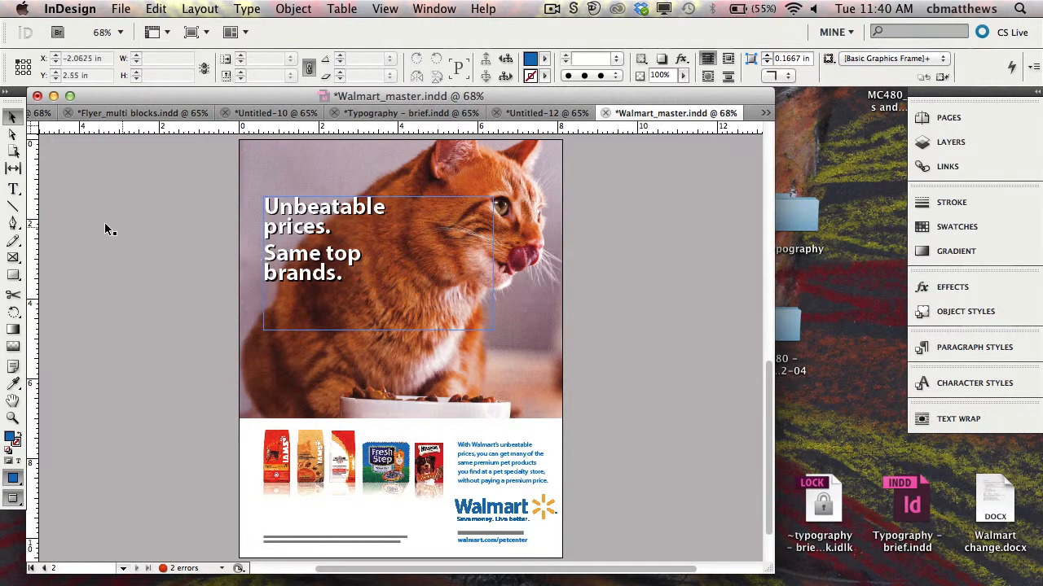
# Select the whole headline text, set its space after to 1p6, and deselect the frame
pyautogui.click(13, 189)
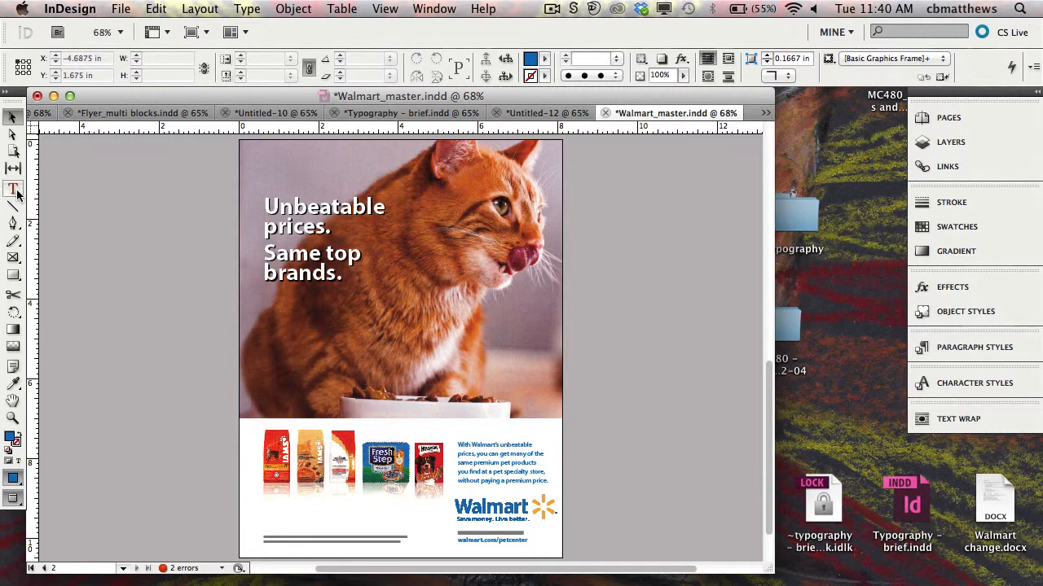
pyautogui.click(273, 255)
pyautogui.press('super+a')
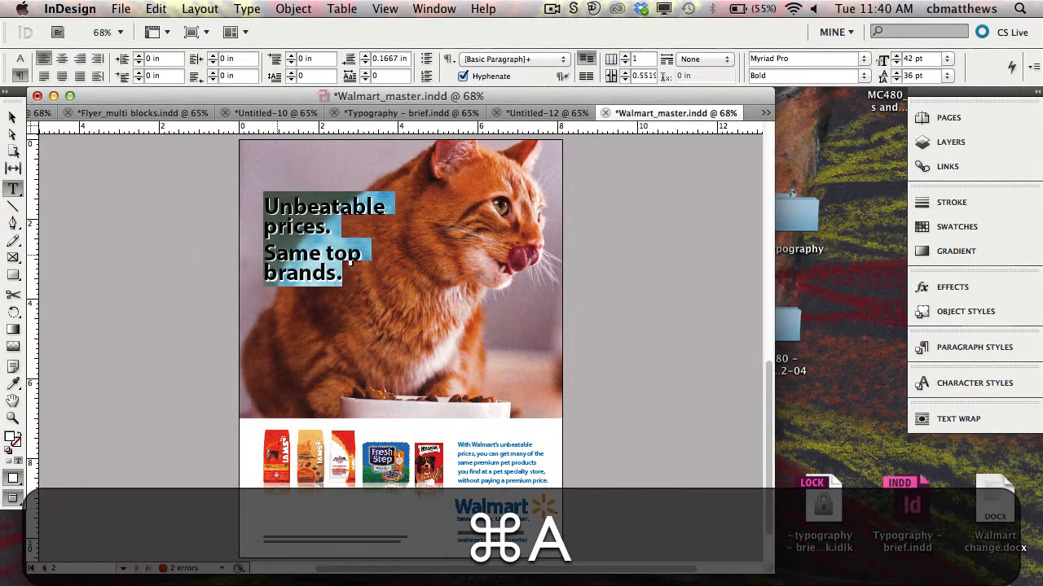
pyautogui.click(391, 57)
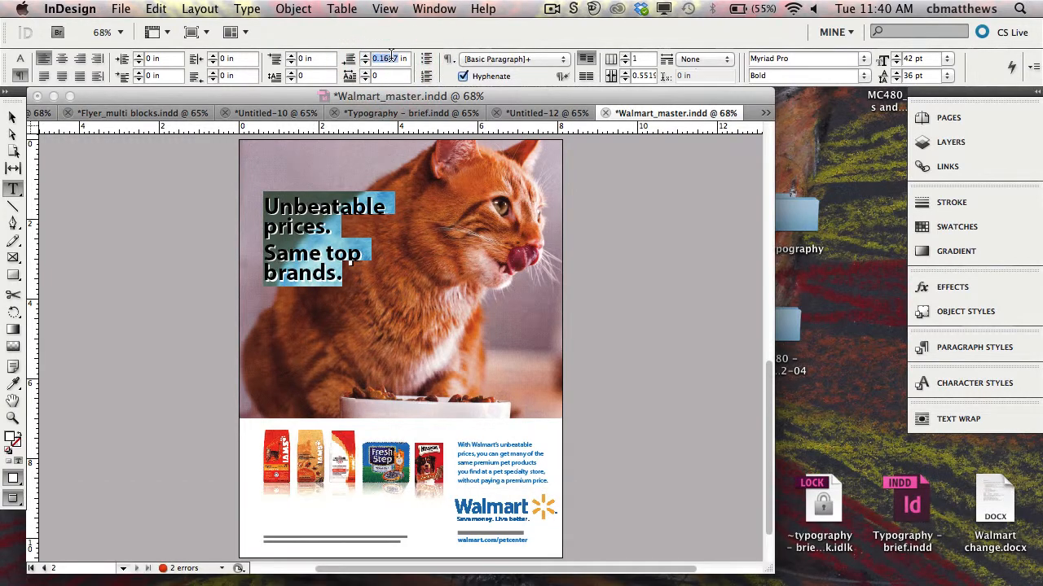
pyautogui.write('1.5')
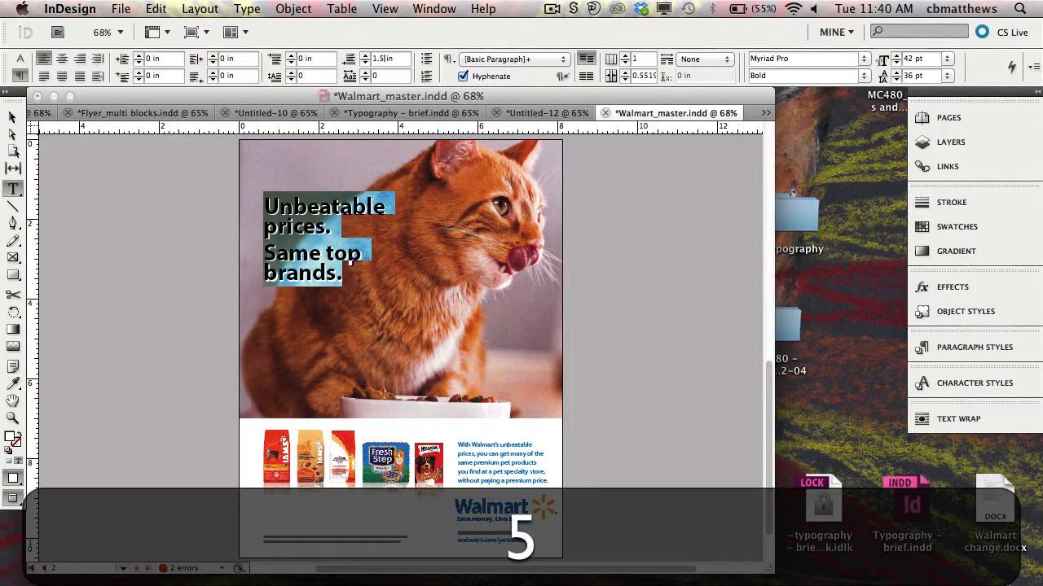
pyautogui.write('p')
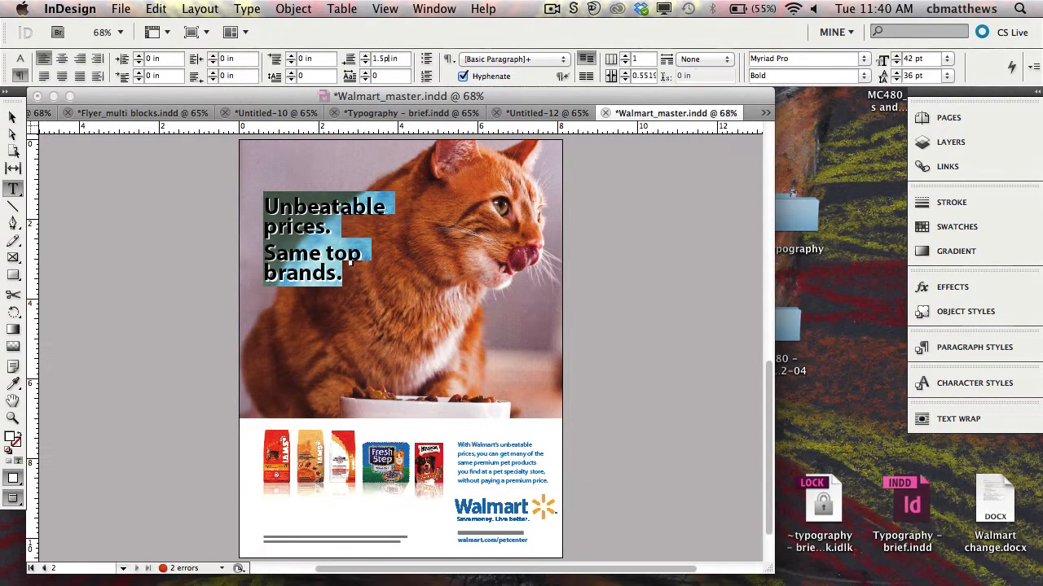
pyautogui.press('Return')
pyautogui.press('Return')
pyautogui.tripleClick(388, 58)
pyautogui.write('1p6')
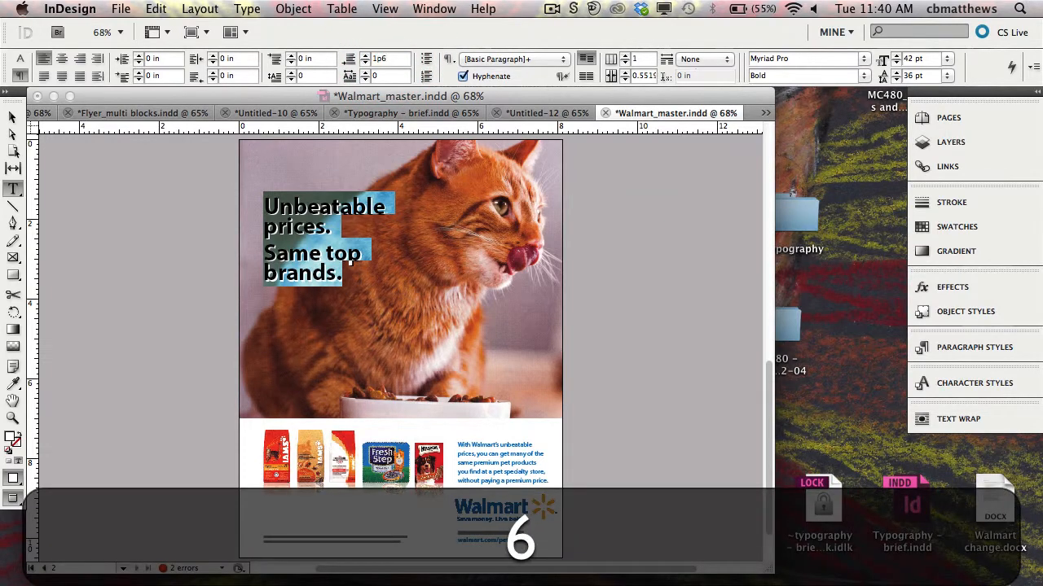
pyautogui.press('Return')
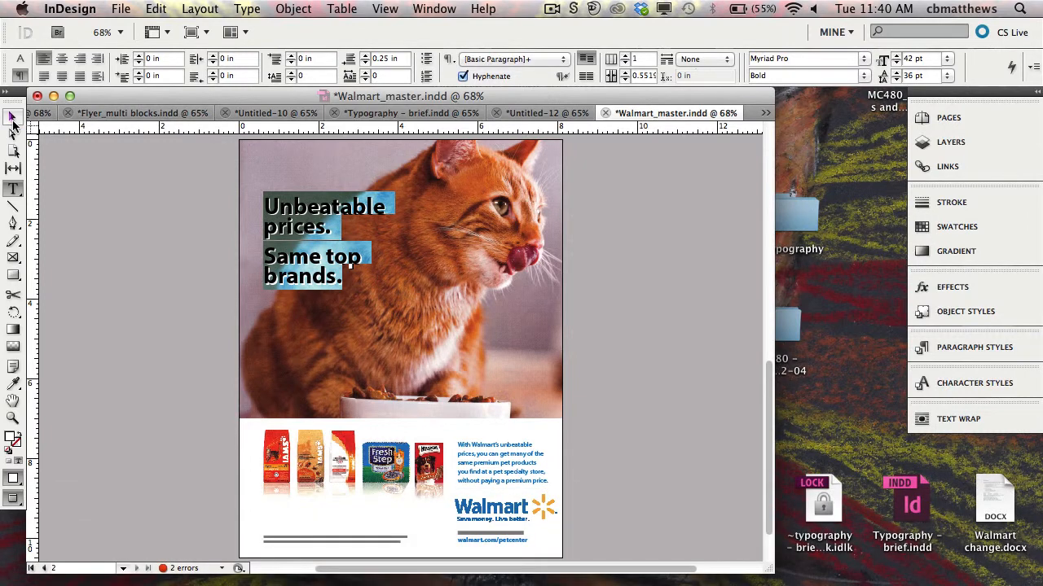
pyautogui.click(12, 116)
pyautogui.click(186, 206)
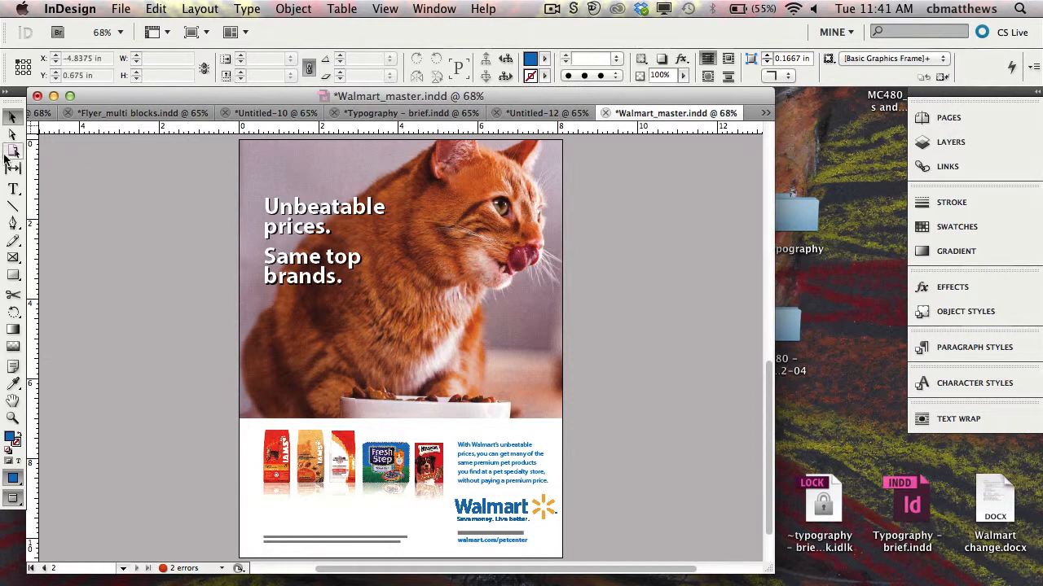
# Place the text cursor in the headline's first paragraph, "Unbeatable prices."
pyautogui.click(13, 189)
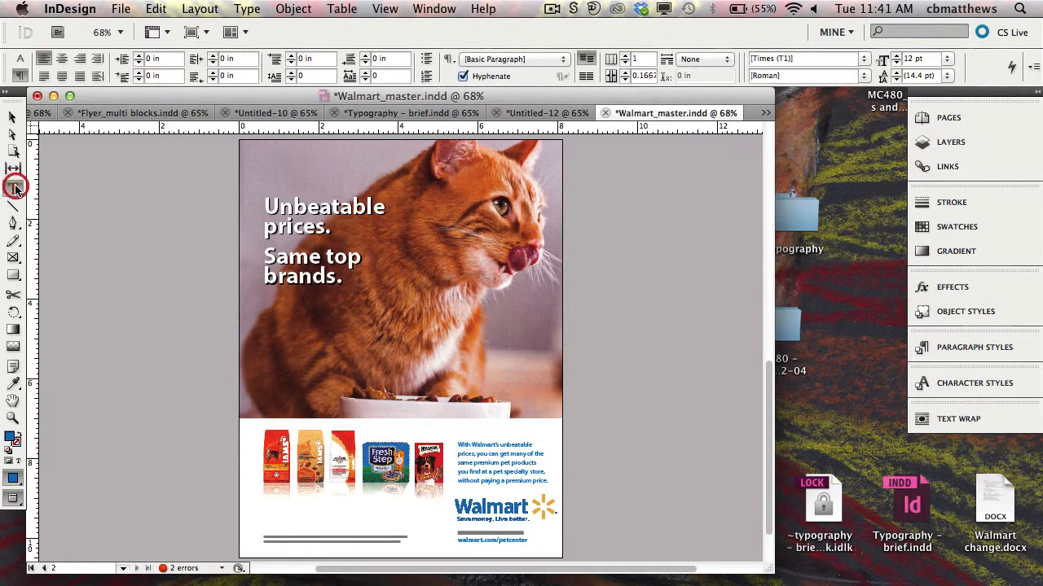
pyautogui.click(304, 225)
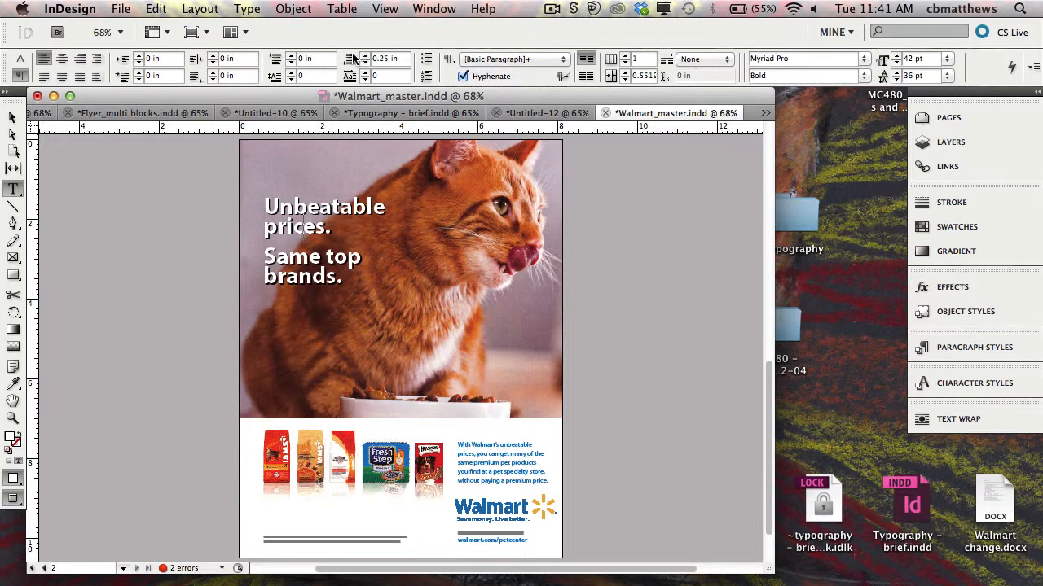